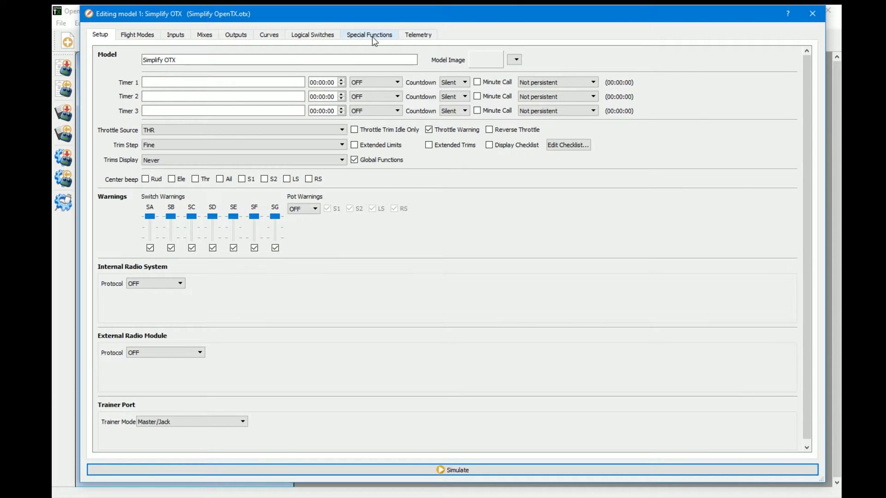
- Open the Logical Switches tab for model 'Simplify OTX' and expand L01's function list
{"action": "left_click", "coordinate": [326, 35]}
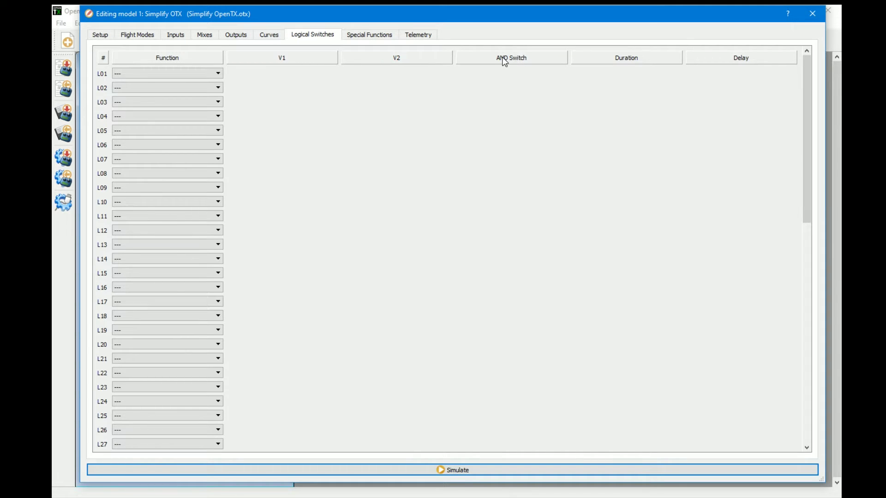
{"action": "left_click", "coordinate": [170, 72]}
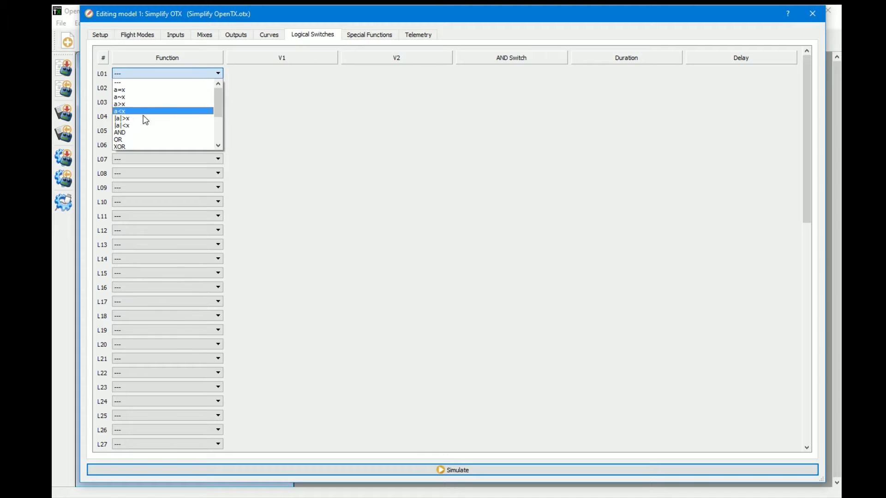
- Set L01's function to AND with SA- as its first condition
{"action": "left_click", "coordinate": [137, 133]}
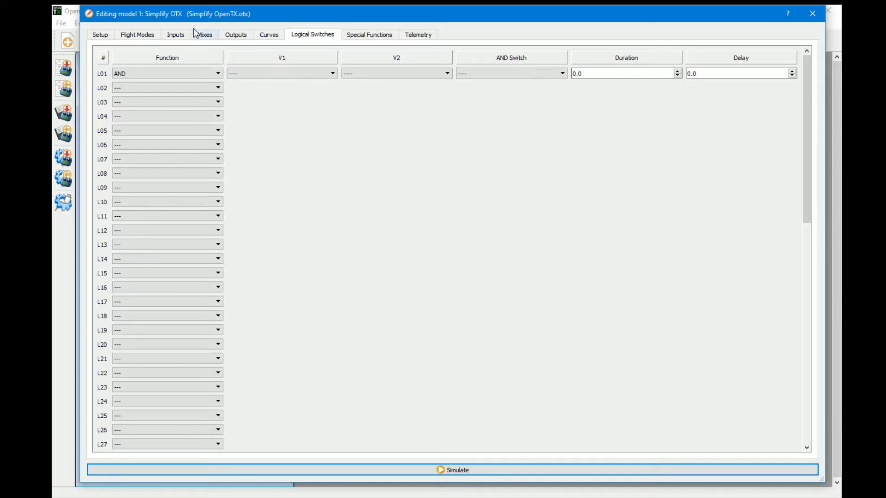
{"action": "left_click", "coordinate": [276, 74]}
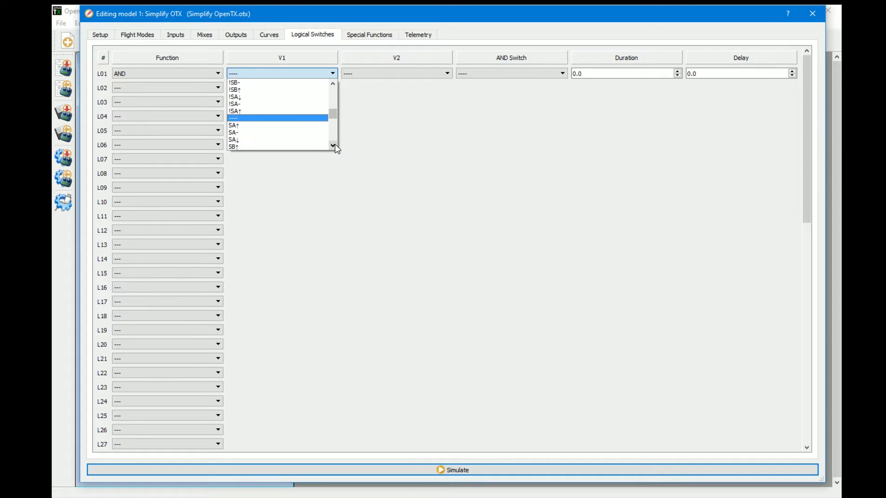
{"action": "left_click", "coordinate": [268, 133]}
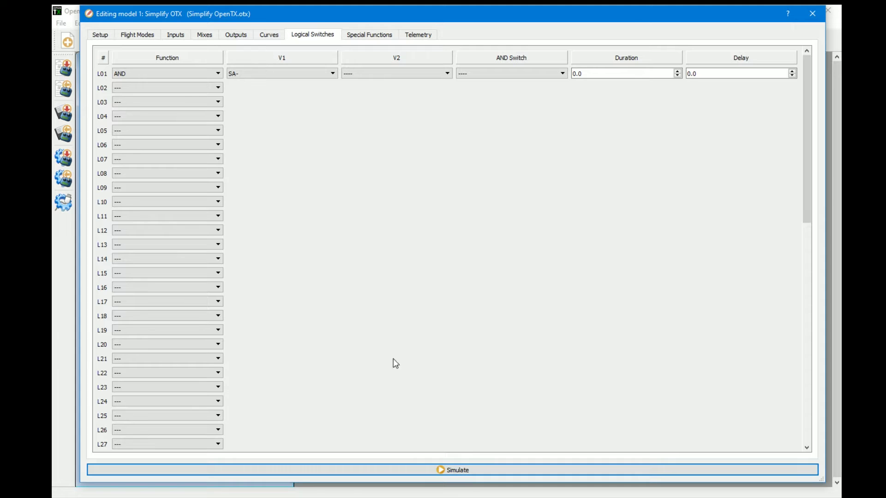
- Test L01 in the radio simulator by moving SA, then close the simulator
{"action": "left_click", "coordinate": [482, 471]}
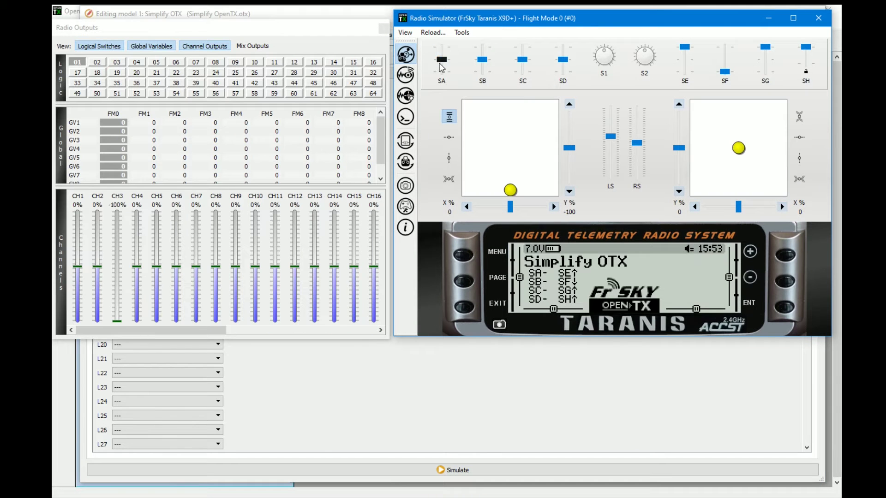
{"action": "mouse_move", "coordinate": [442, 60]}
{"action": "left_mouse_down"}
{"action": "mouse_move", "coordinate": [443, 50]}
{"action": "mouse_move", "coordinate": [439, 67]}
{"action": "left_mouse_up"}
{"action": "left_click", "coordinate": [818, 18]}
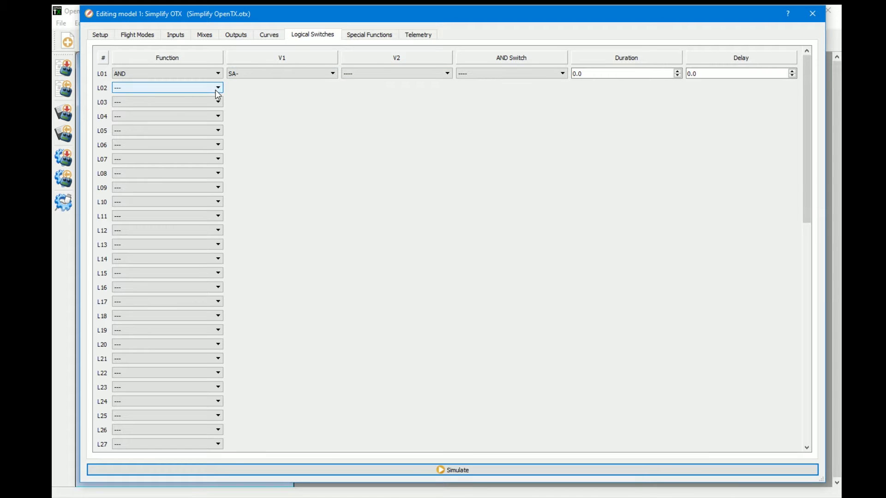
{"action": "left_click", "coordinate": [371, 74]}
- Set L01's second condition to SB↑
{"action": "left_click", "coordinate": [448, 146]}
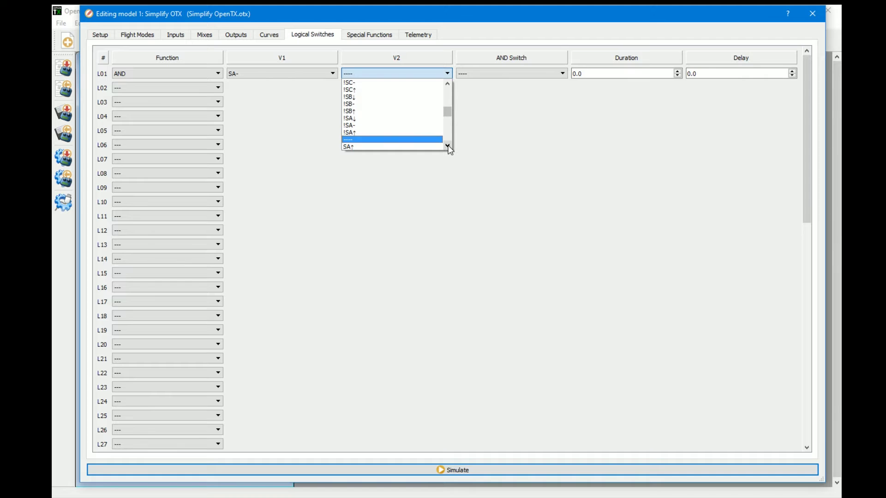
{"action": "left_click", "coordinate": [447, 146]}
{"action": "left_click", "coordinate": [448, 147]}
{"action": "left_click", "coordinate": [448, 147]}
{"action": "left_click", "coordinate": [448, 147]}
{"action": "left_click", "coordinate": [448, 146]}
{"action": "left_click", "coordinate": [447, 146]}
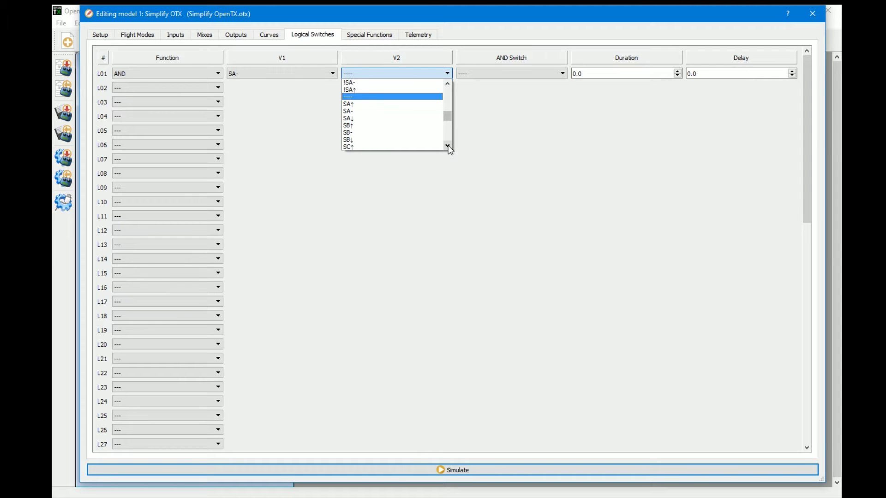
{"action": "left_click", "coordinate": [368, 125]}
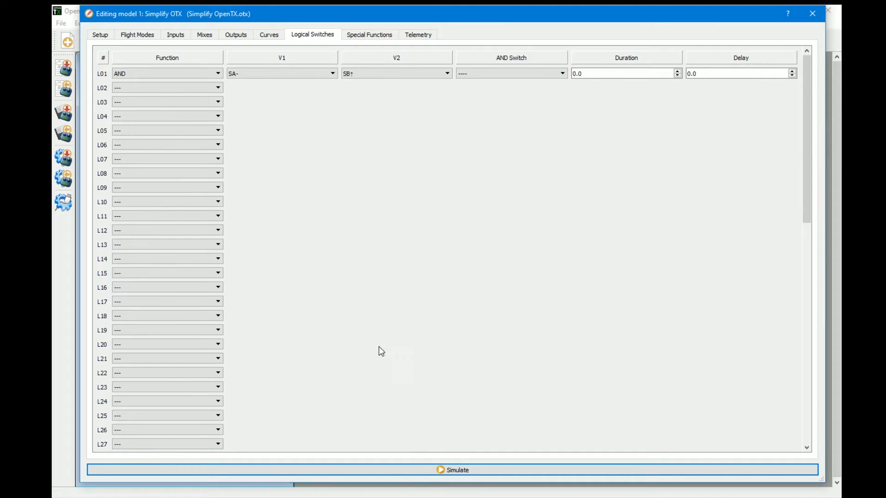
- In the simulator, put SB up and cycle SA to confirm L01 turns on with SA middle, then close
{"action": "left_click", "coordinate": [435, 473]}
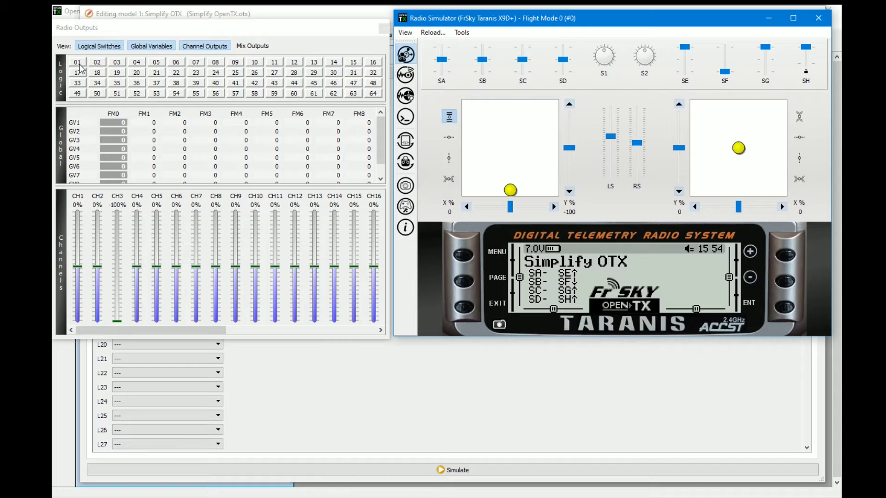
{"action": "left_click", "coordinate": [482, 50]}
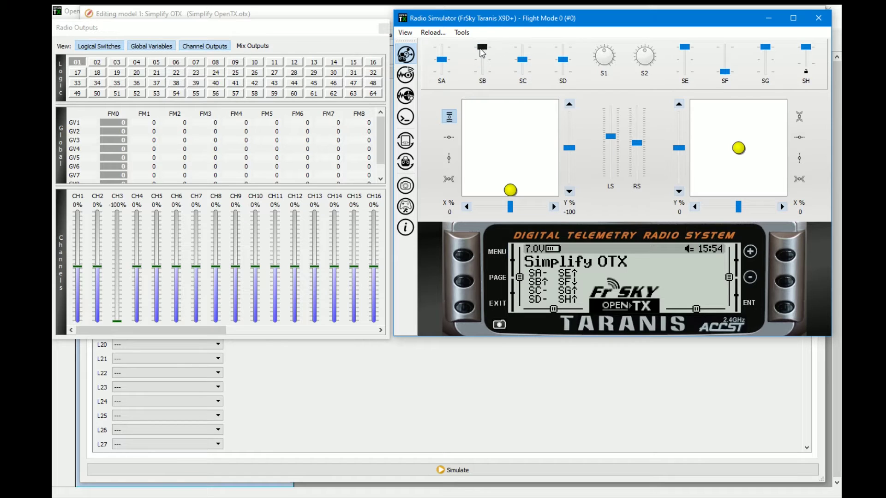
{"action": "left_click", "coordinate": [444, 65]}
{"action": "left_click", "coordinate": [444, 66]}
{"action": "left_click", "coordinate": [442, 51]}
{"action": "left_click", "coordinate": [442, 66]}
{"action": "left_click", "coordinate": [819, 18]}
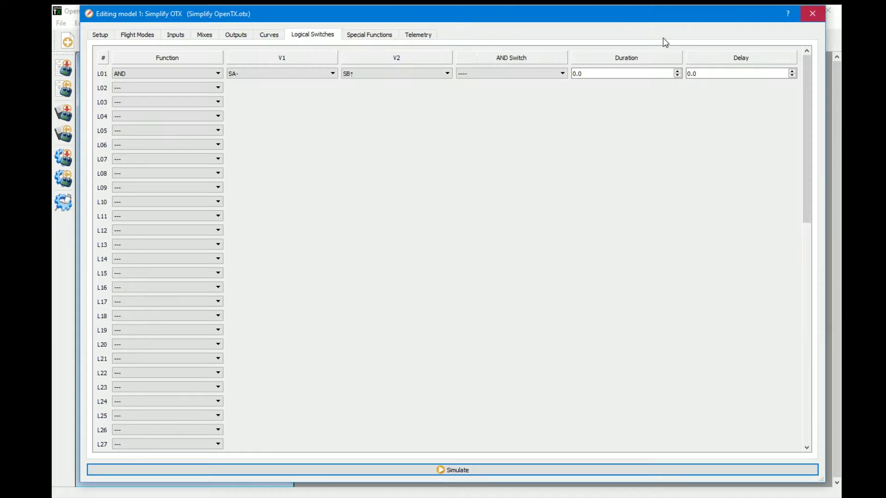
{"action": "left_click", "coordinate": [523, 74]}
{"action": "left_click", "coordinate": [562, 145]}
{"action": "left_click", "coordinate": [563, 146]}
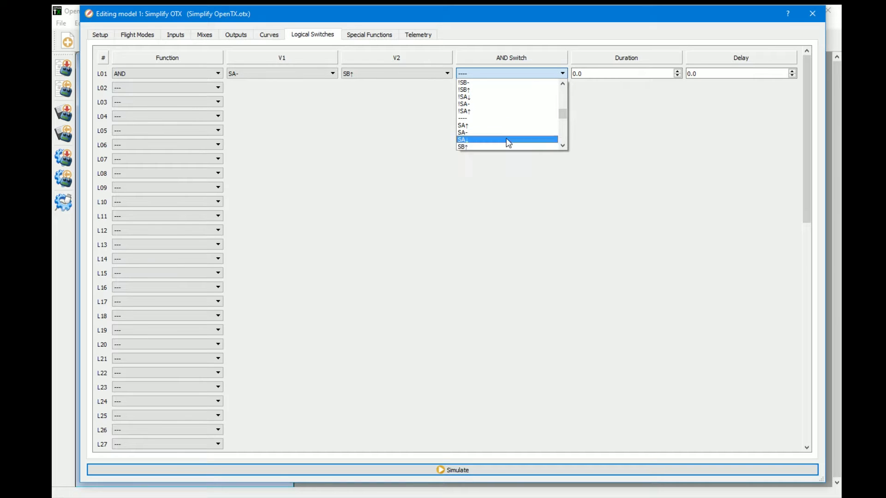
{"action": "left_click", "coordinate": [563, 137]}
{"action": "left_click_drag", "start_coordinate": [561, 135], "coordinate": [573, 108]}
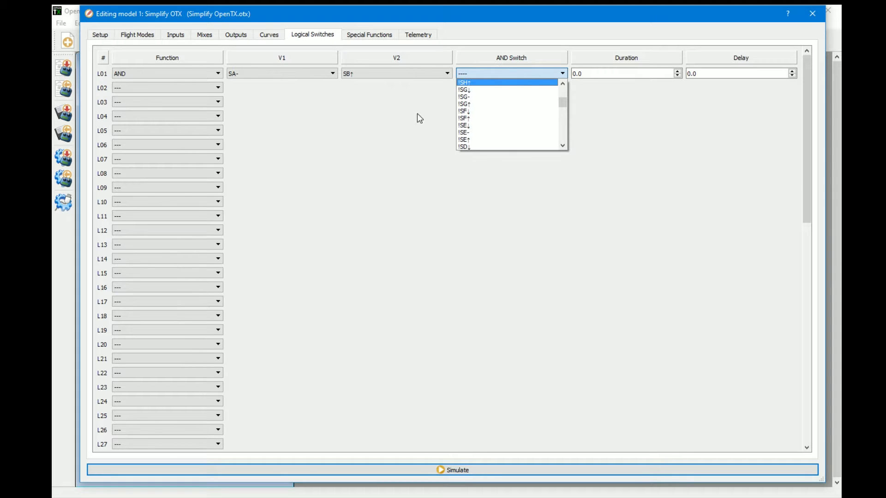
{"action": "left_click", "coordinate": [562, 248]}
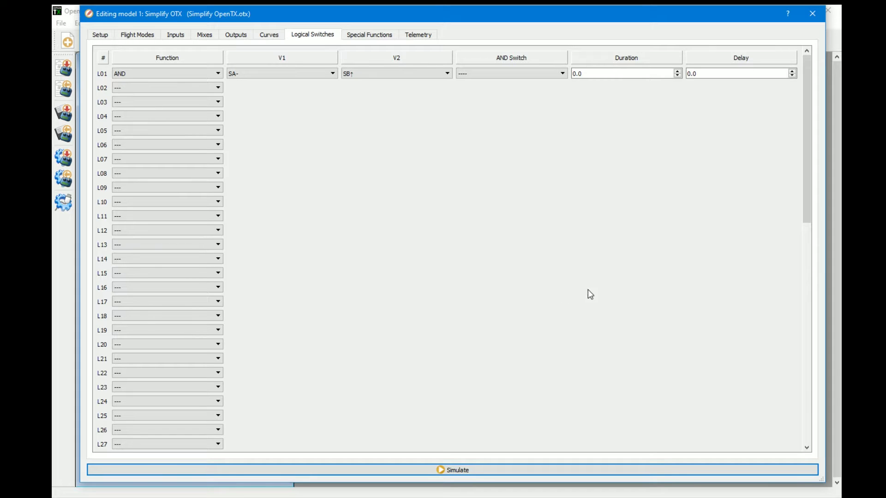
{"action": "left_click", "coordinate": [154, 76]}
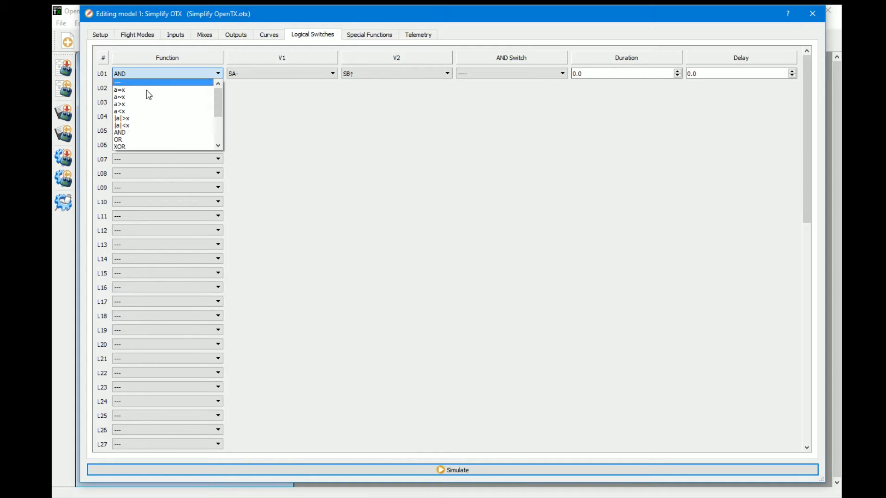
- Change L01's function from AND to OR and launch the radio simulator
{"action": "left_click", "coordinate": [129, 139]}
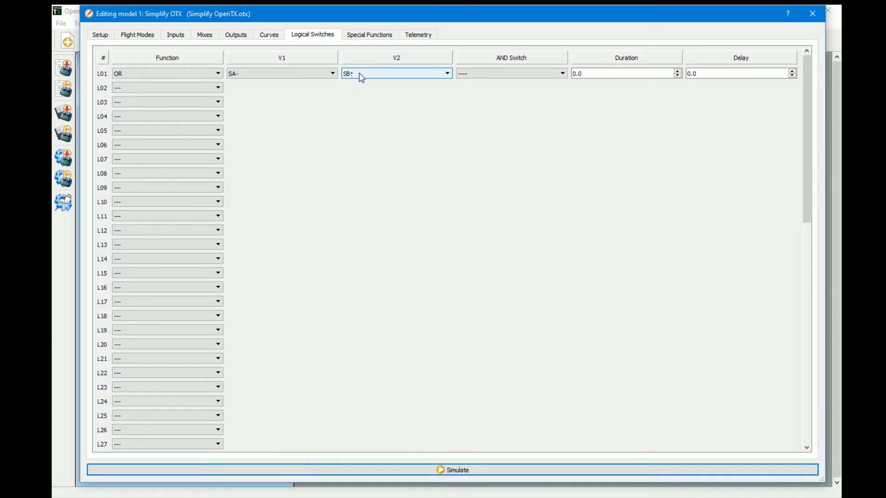
{"action": "left_click", "coordinate": [463, 470]}
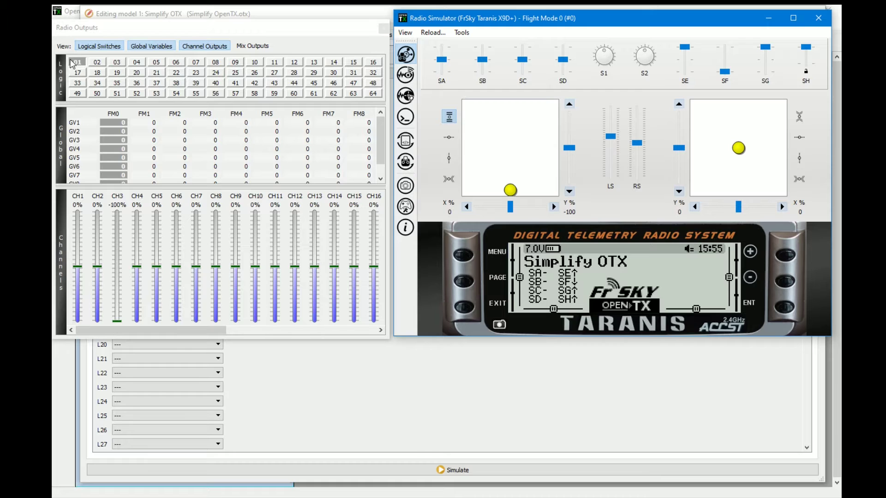
- Toggle SA and SB to watch the OR version of L01, then close the outputs window and simulator
{"action": "left_click", "coordinate": [482, 48]}
{"action": "left_click", "coordinate": [443, 77]}
{"action": "left_click", "coordinate": [479, 64]}
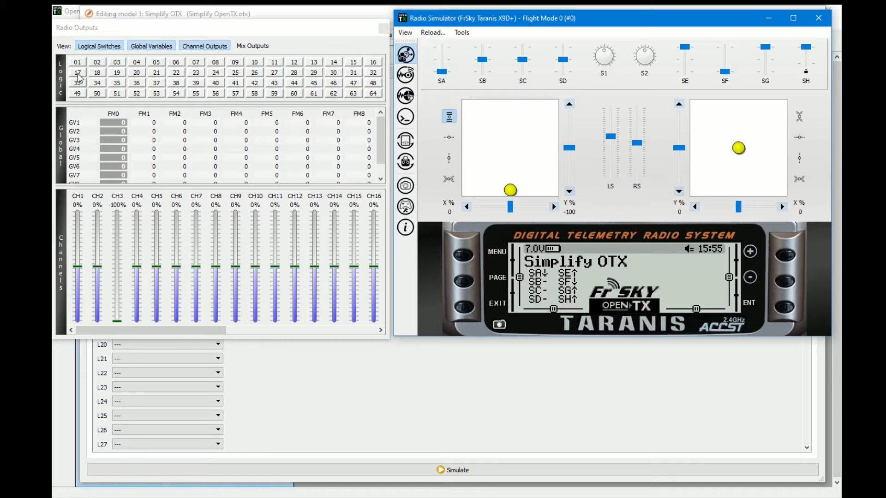
{"action": "scroll", "coordinate": [483, 60], "scroll_direction": "up", "scroll_amount": 1}
{"action": "scroll", "coordinate": [484, 61], "scroll_direction": "down", "scroll_amount": 1}
{"action": "scroll", "coordinate": [483, 60], "scroll_direction": "up", "scroll_amount": 1}
{"action": "scroll", "coordinate": [483, 62], "scroll_direction": "down", "scroll_amount": 1}
{"action": "scroll", "coordinate": [483, 61], "scroll_direction": "up", "scroll_amount": 1}
{"action": "scroll", "coordinate": [483, 61], "scroll_direction": "down", "scroll_amount": 1}
{"action": "scroll", "coordinate": [442, 60], "scroll_direction": "up", "scroll_amount": 2}
{"action": "scroll", "coordinate": [441, 58], "scroll_direction": "down", "scroll_amount": 1}
{"action": "scroll", "coordinate": [442, 57], "scroll_direction": "up", "scroll_amount": 1}
{"action": "left_click", "coordinate": [825, 21]}
{"action": "left_click", "coordinate": [826, 21]}
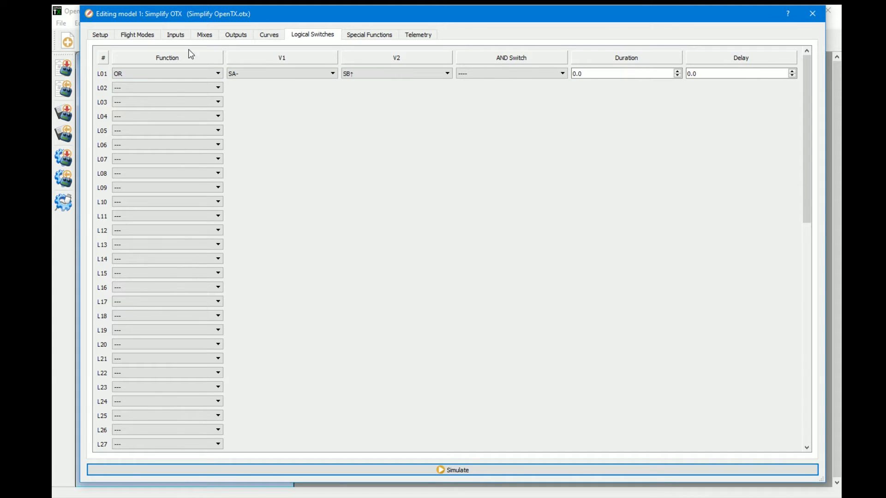
- Switch L01 back to AND with SF↓ as its first switch
{"action": "left_click", "coordinate": [188, 73]}
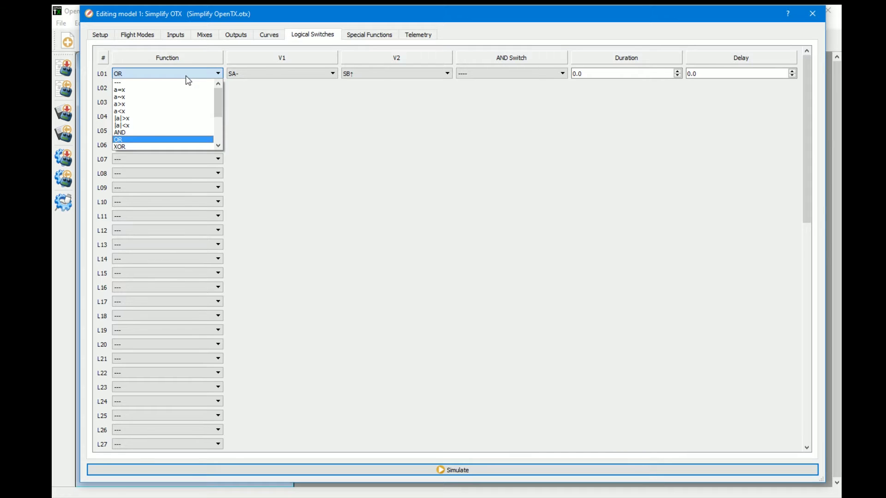
{"action": "left_click", "coordinate": [136, 132]}
{"action": "left_click", "coordinate": [263, 75]}
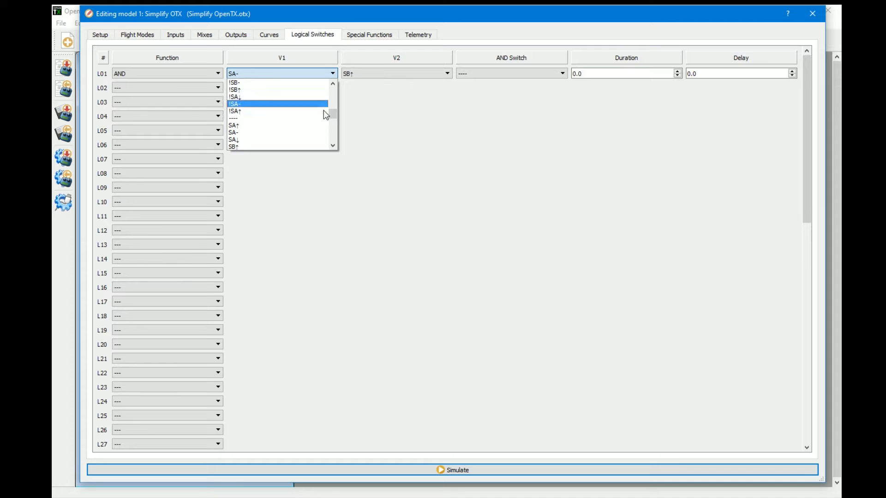
{"action": "left_click_drag", "start_coordinate": [332, 114], "coordinate": [334, 120]}
{"action": "left_click_drag", "start_coordinate": [333, 120], "coordinate": [334, 123]}
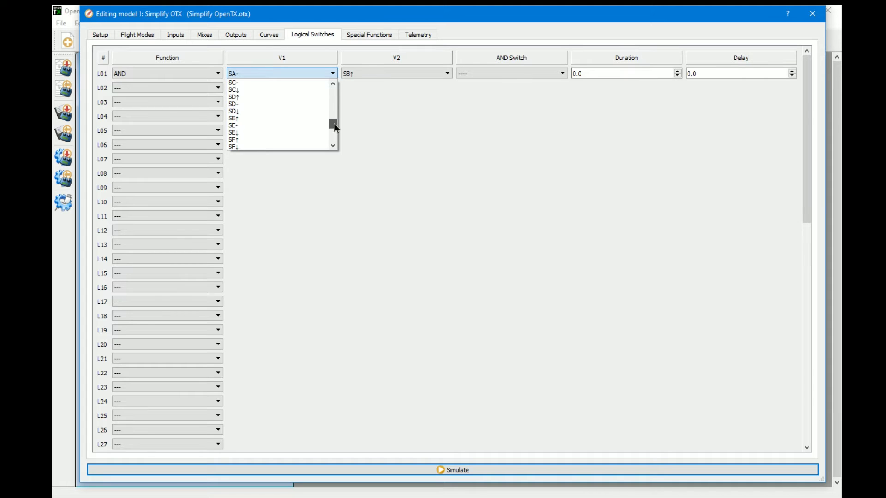
{"action": "left_click", "coordinate": [254, 147]}
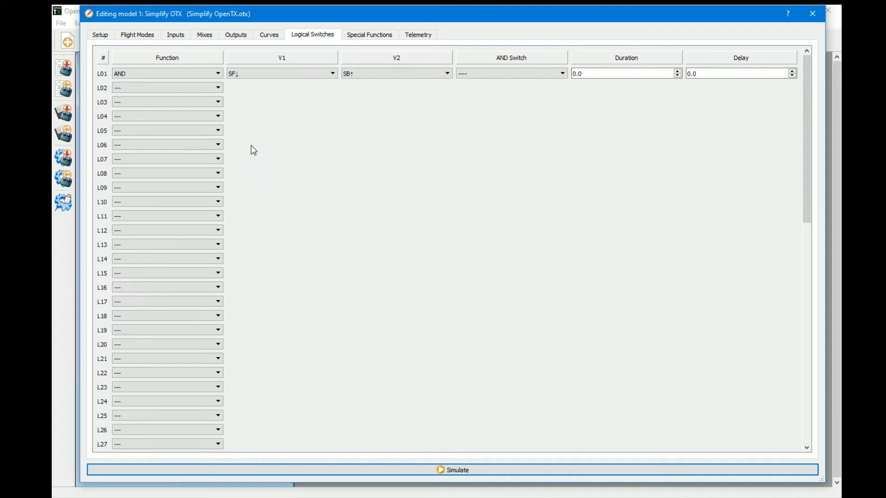
- Set L01's second switch to SB- and launch the radio simulator
{"action": "left_click", "coordinate": [382, 74]}
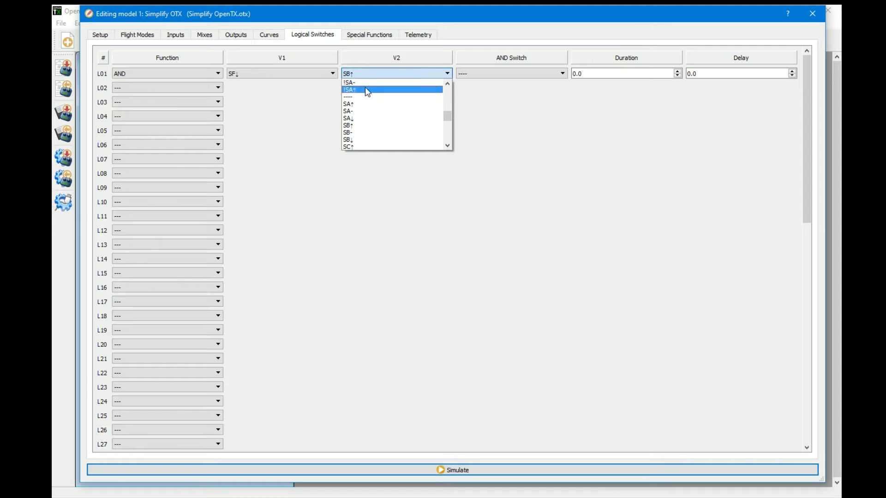
{"action": "left_click", "coordinate": [358, 134]}
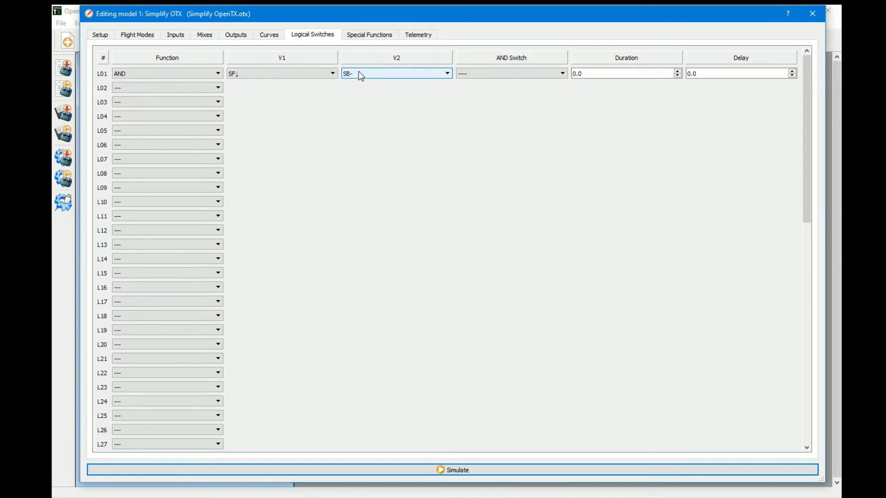
{"action": "left_click", "coordinate": [441, 469]}
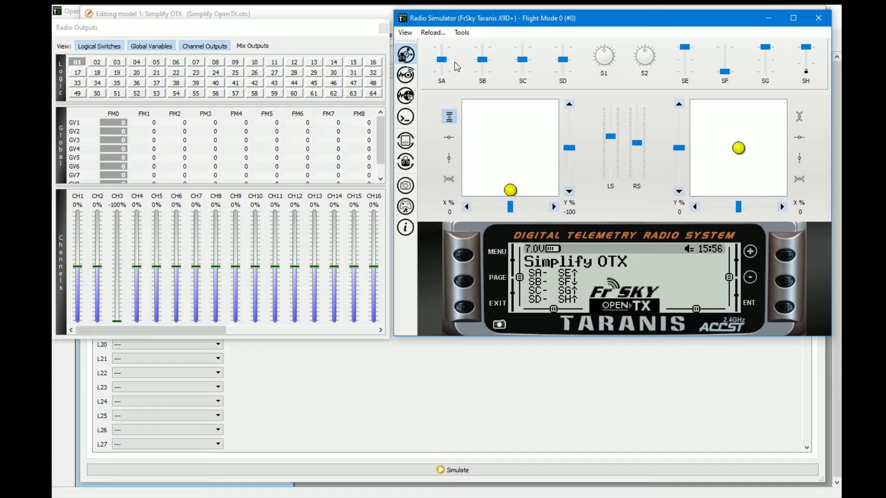
- Toggle SB and SF to see L01 turn on with SF down and SB centred, and off with SB down
{"action": "left_click", "coordinate": [483, 54]}
{"action": "left_click", "coordinate": [484, 57]}
{"action": "left_click", "coordinate": [726, 54]}
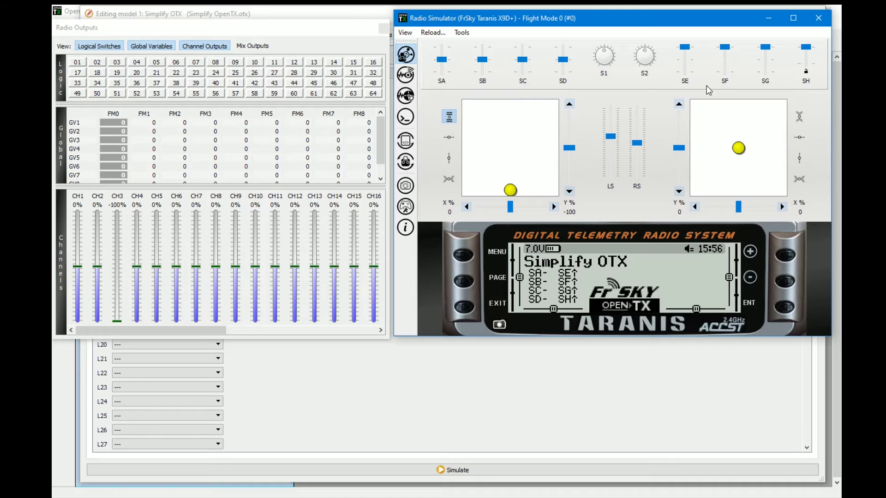
{"action": "left_click", "coordinate": [725, 74]}
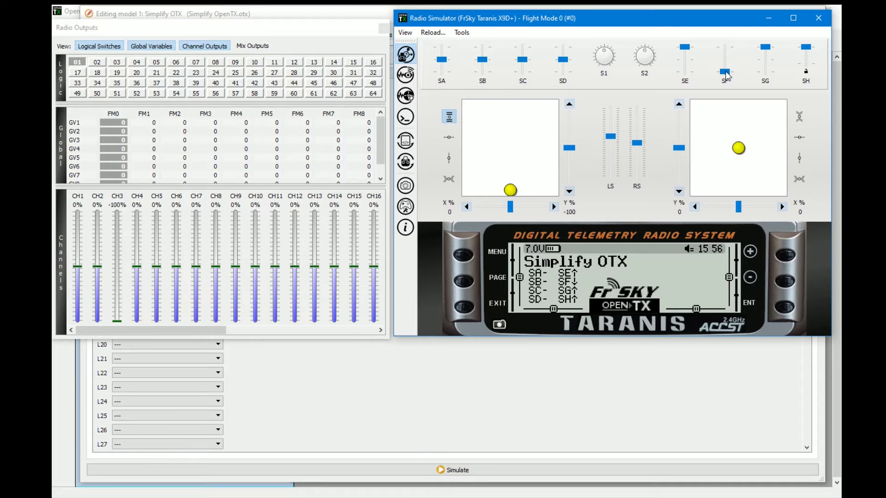
{"action": "left_click", "coordinate": [482, 60]}
{"action": "left_click_drag", "start_coordinate": [482, 73], "coordinate": [482, 59]}
- Repeat the SF and SB checks, confirming SB up turns L01 off, then close the simulator
{"action": "left_click", "coordinate": [725, 53]}
{"action": "left_click", "coordinate": [731, 76]}
{"action": "left_click", "coordinate": [482, 50]}
{"action": "left_click", "coordinate": [723, 72]}
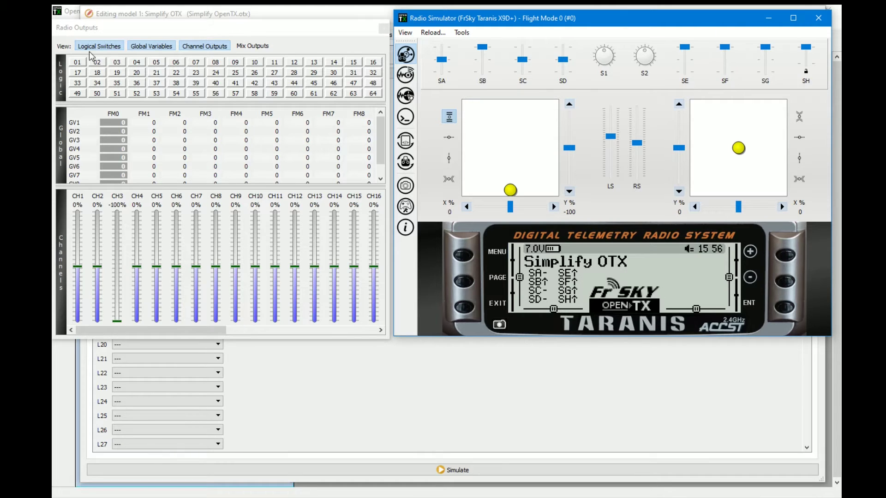
{"action": "left_click", "coordinate": [723, 71]}
{"action": "left_click", "coordinate": [481, 62]}
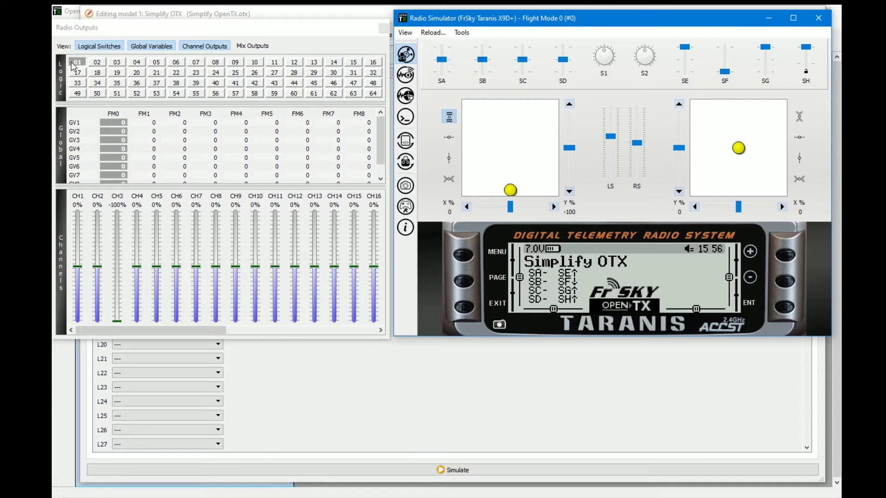
{"action": "left_click", "coordinate": [484, 49]}
{"action": "left_click", "coordinate": [725, 46]}
{"action": "left_click", "coordinate": [819, 20]}
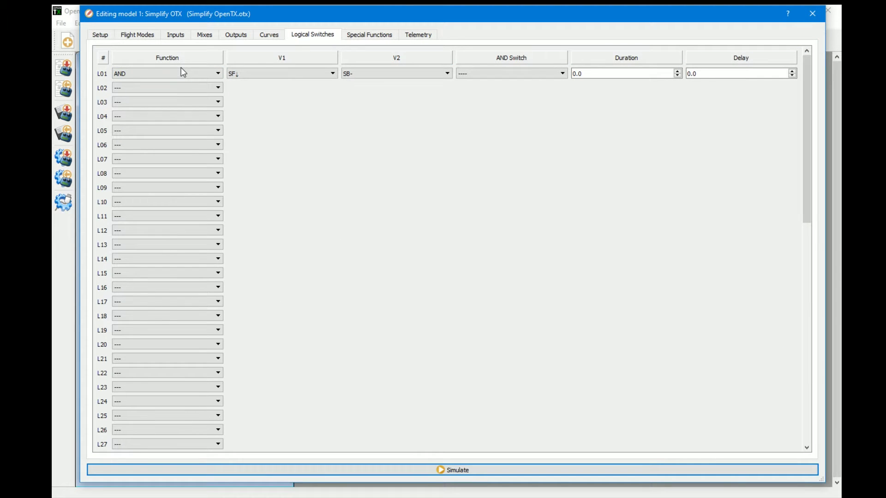
- Make L02 an a<x comparison with Thr as its source, then go to the Inputs page
{"action": "left_click", "coordinate": [173, 91]}
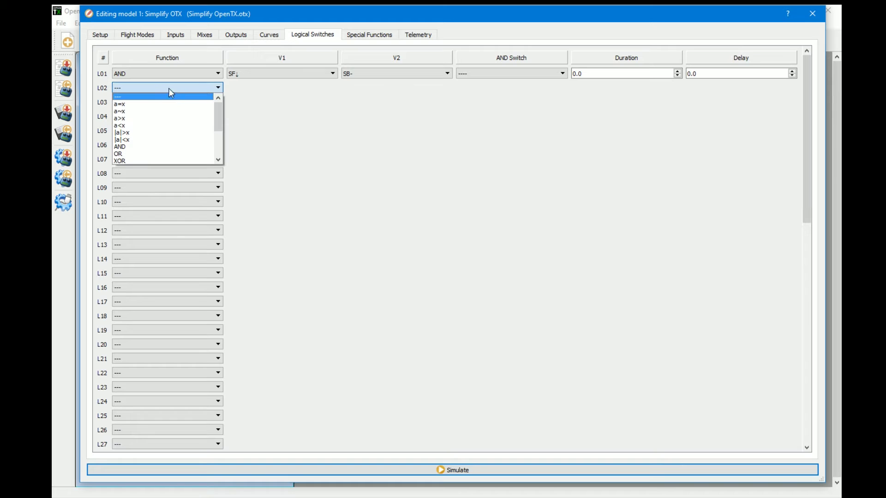
{"action": "left_click", "coordinate": [129, 125]}
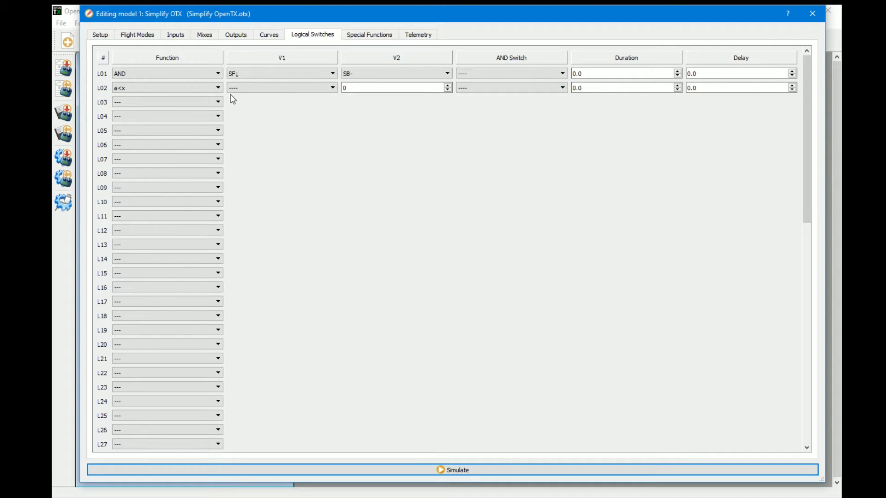
{"action": "left_click", "coordinate": [246, 87]}
{"action": "left_click_drag", "start_coordinate": [335, 109], "coordinate": [341, 126]}
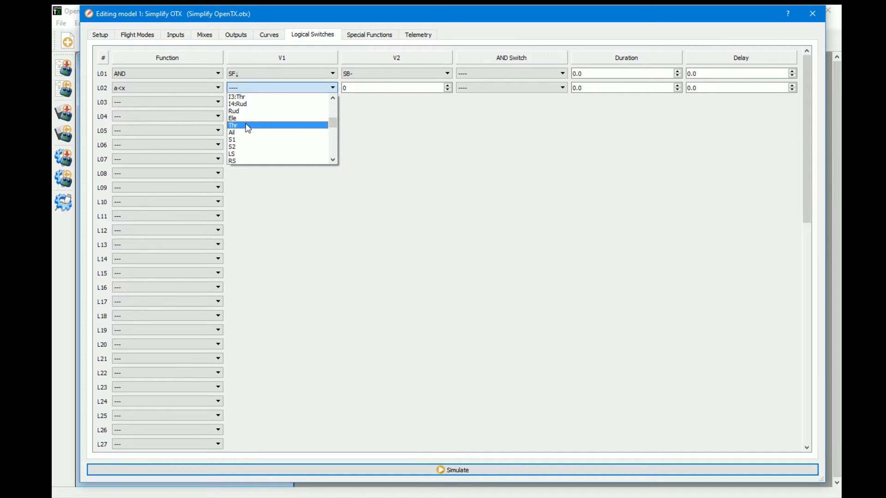
{"action": "left_click", "coordinate": [332, 98]}
{"action": "left_click", "coordinate": [333, 98]}
{"action": "left_click", "coordinate": [332, 98]}
{"action": "left_click", "coordinate": [333, 98]}
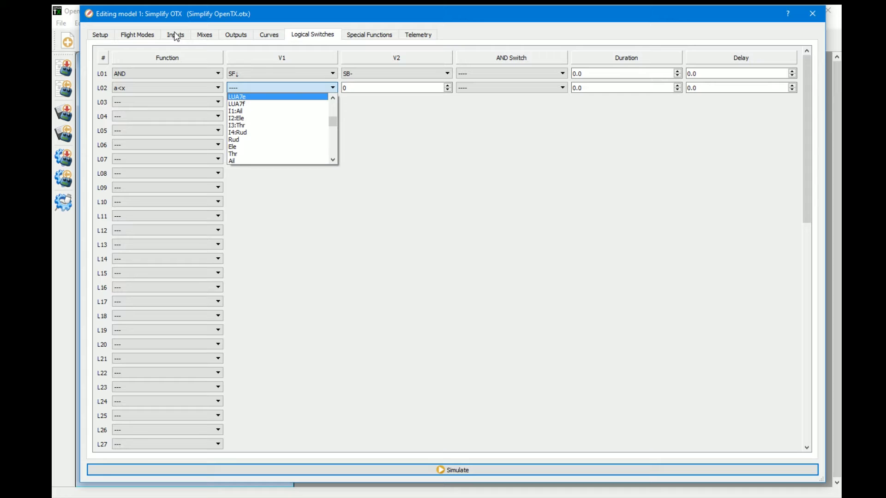
{"action": "left_click", "coordinate": [251, 154]}
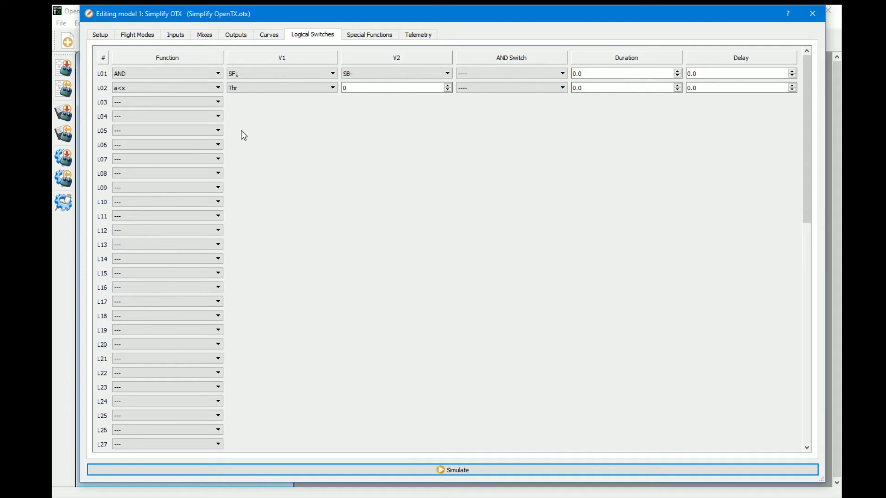
{"action": "left_click", "coordinate": [175, 35]}
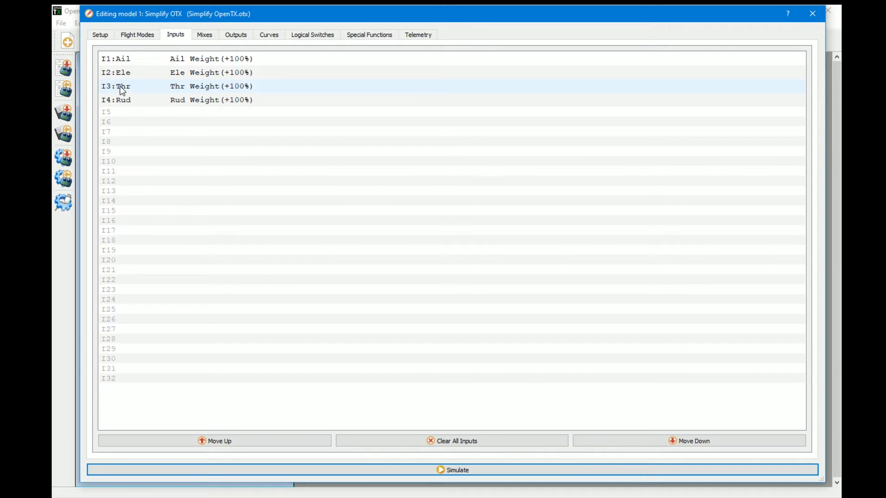
- Inspect the I3:Thr input's settings, cancel without changes, and return to the Logical Switches page
{"action": "left_click", "coordinate": [199, 74]}
{"action": "double_click", "coordinate": [178, 90]}
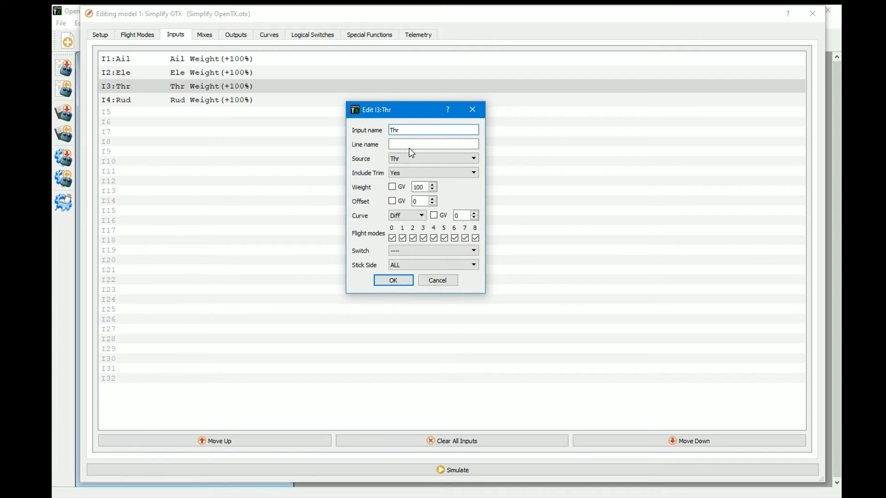
{"action": "left_click", "coordinate": [439, 280]}
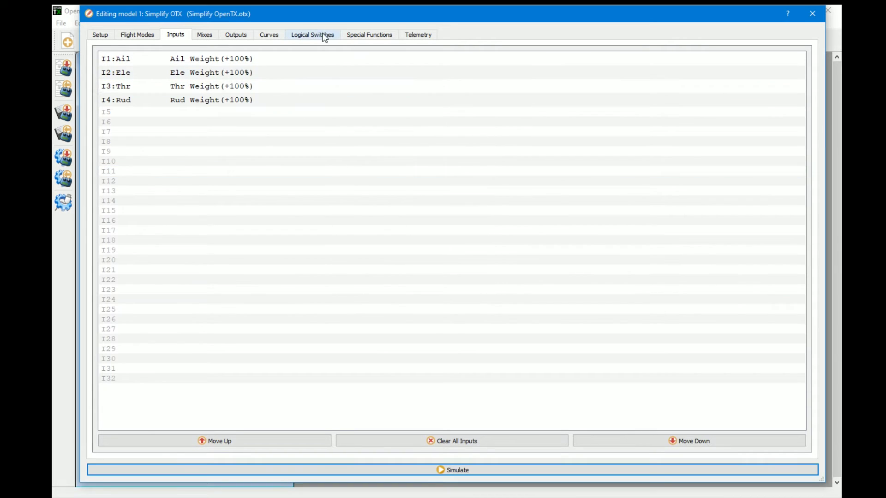
{"action": "left_click", "coordinate": [313, 35]}
{"action": "left_click", "coordinate": [306, 90]}
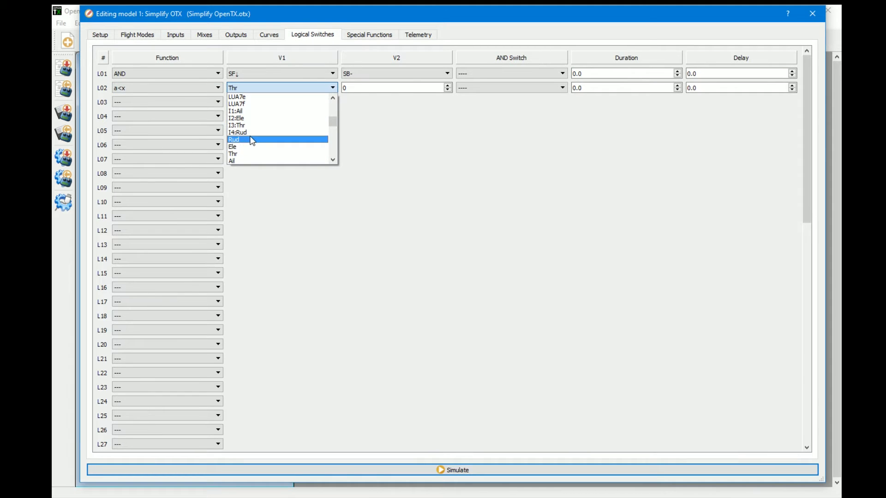
- Keep Thr as L02's source, set its threshold to -96, and test it by raising the throttle in the simulator
{"action": "left_click", "coordinate": [245, 153]}
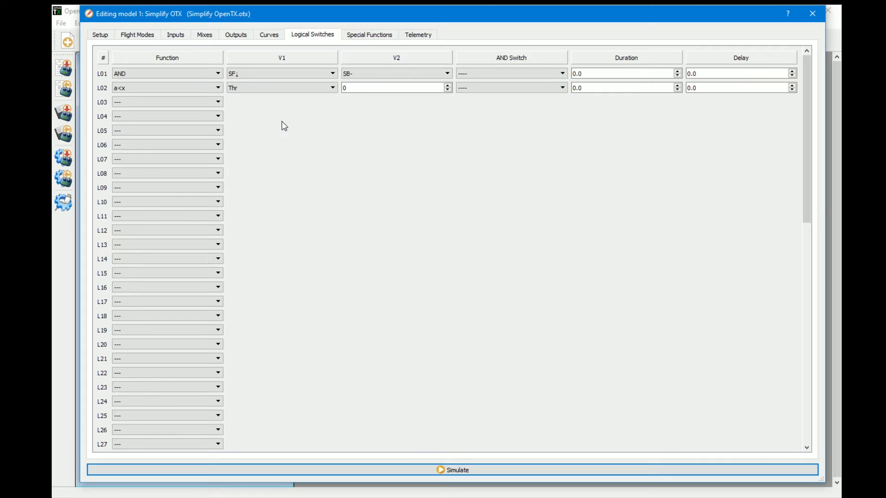
{"action": "double_click", "coordinate": [351, 88]}
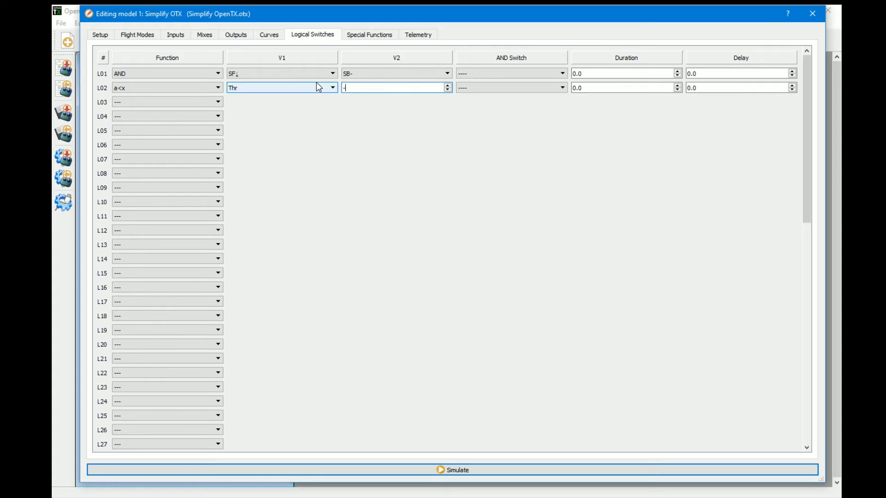
{"action": "type", "text": "-96"}
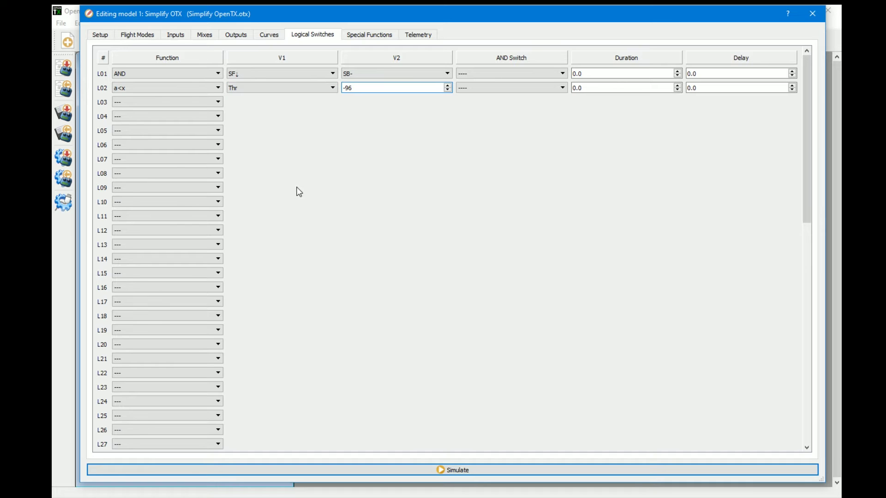
{"action": "left_click", "coordinate": [324, 150]}
{"action": "left_click", "coordinate": [474, 475]}
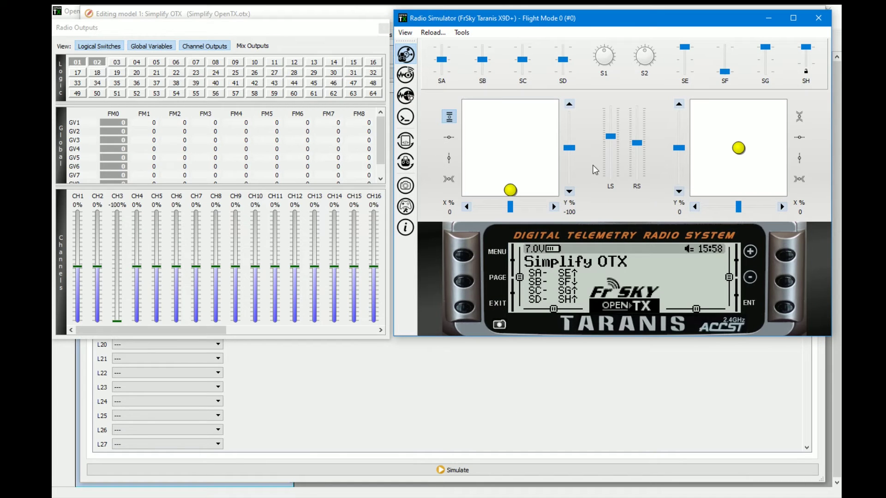
{"action": "left_click_drag", "start_coordinate": [511, 193], "coordinate": [511, 187]}
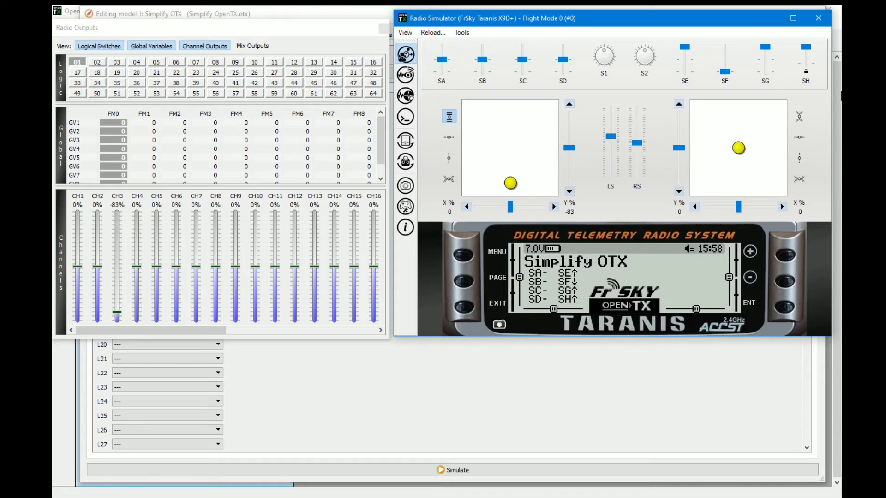